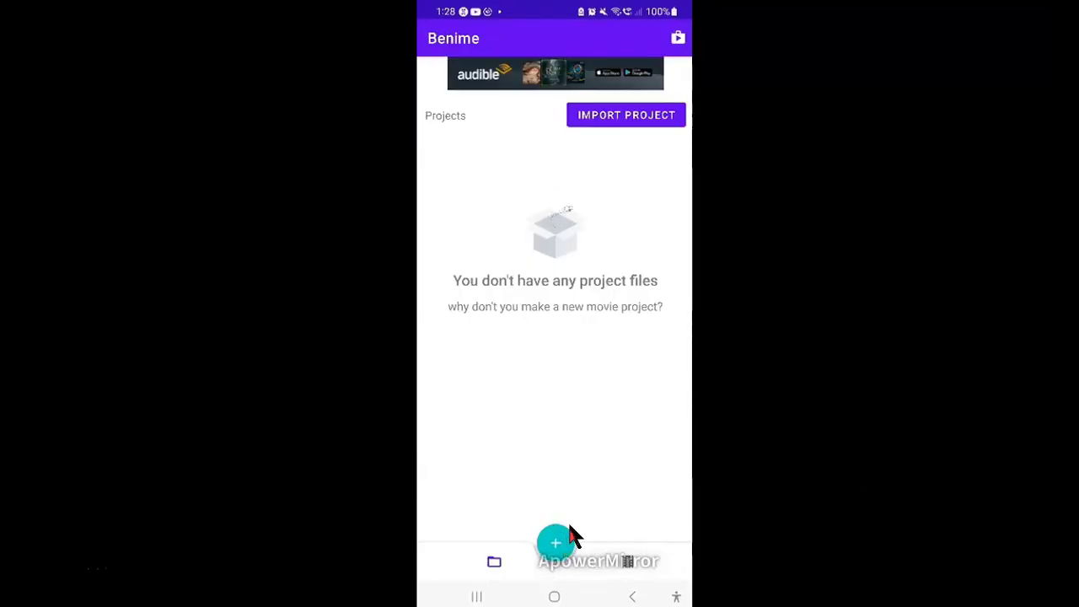
Step: Start a new movie titled 'Whiteboard Animation', keeping the YouTube (1080p) canvas size
left_click(556, 542)
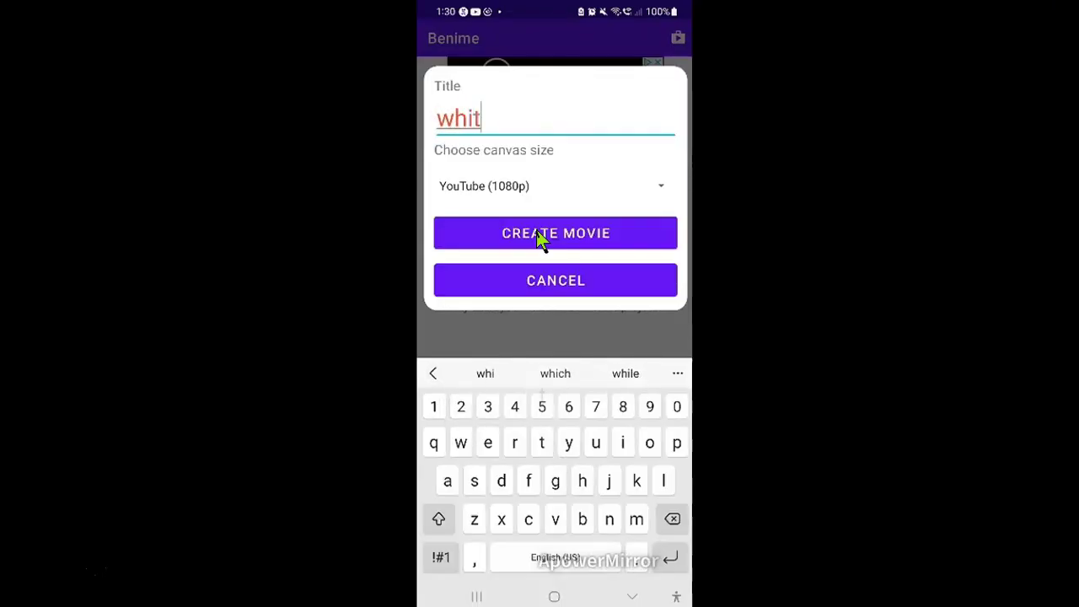
type("e")
key("BackSpace")
key("BackSpace")
key("BackSpace")
key("BackSpace")
key("BackSpace")
type("Whiteboard")
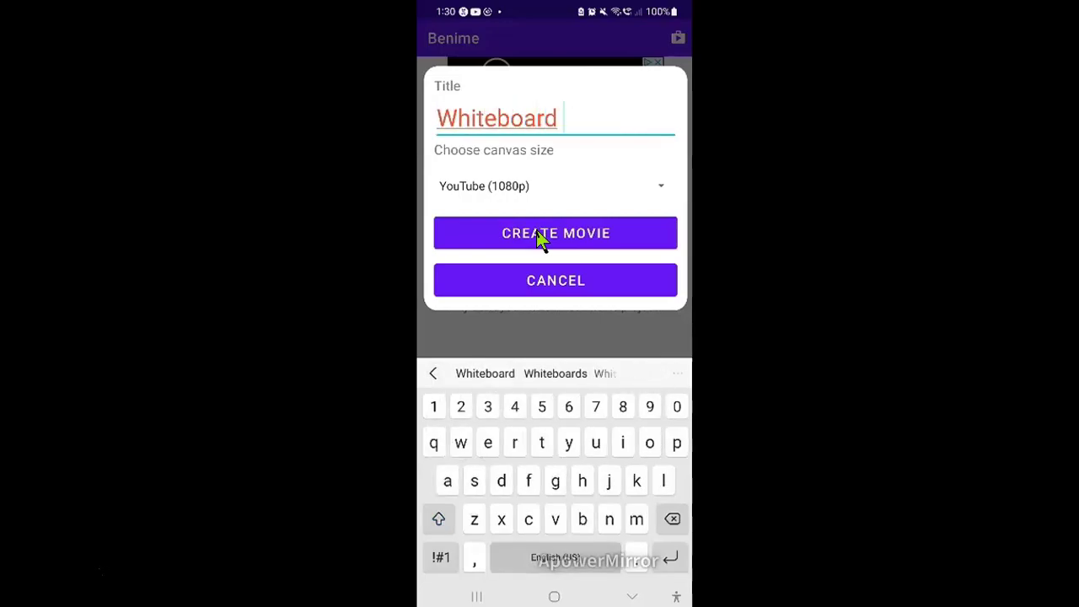
type("Animation")
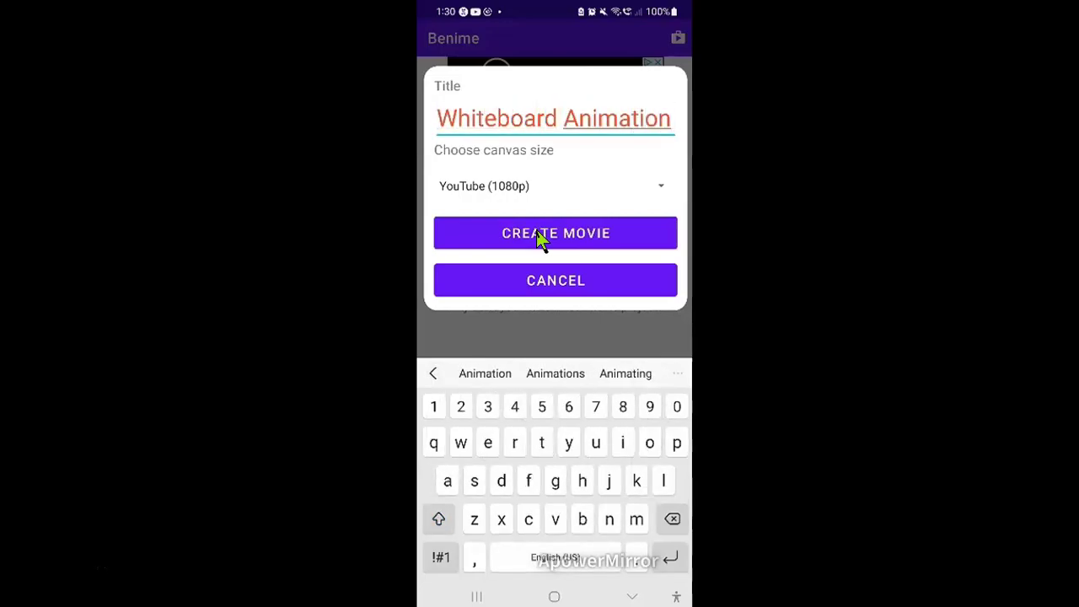
left_click(567, 198)
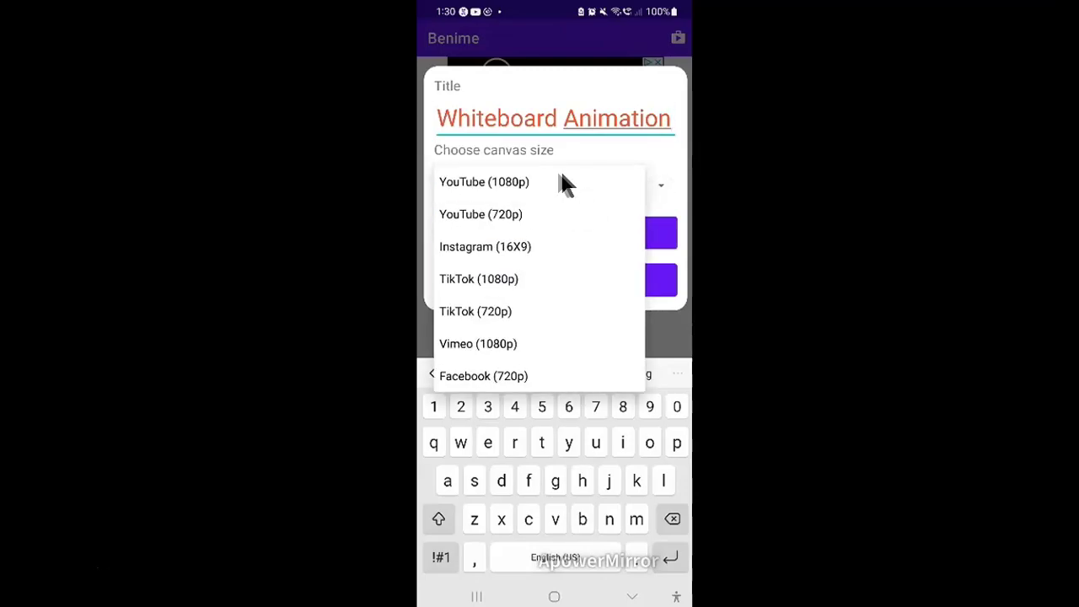
right_click(549, 308)
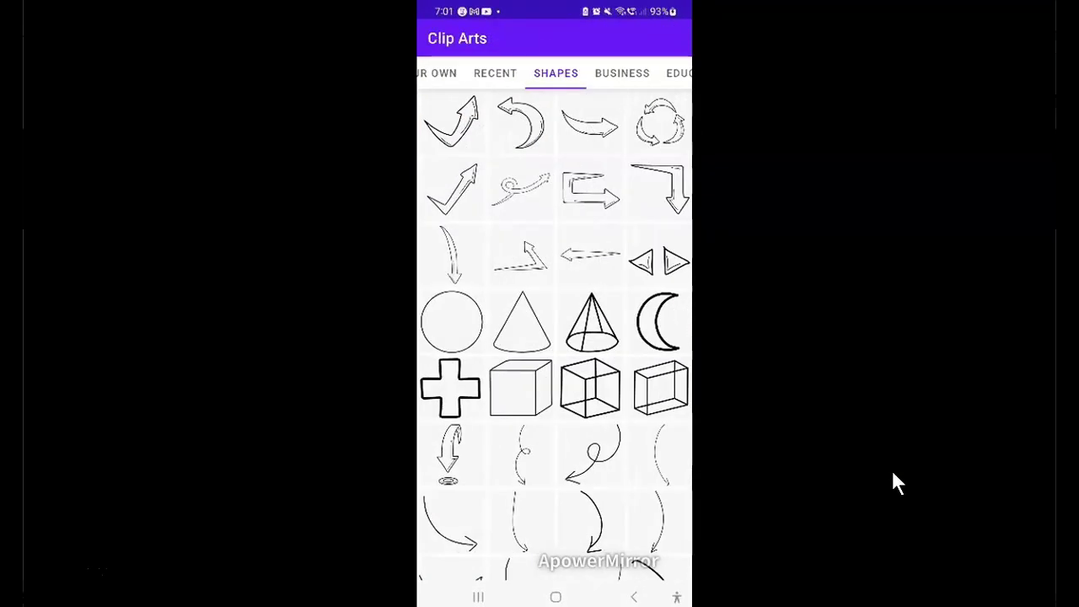
Step: Browse the clip-art gallery for the tablet-and-magnifier illustration on the first scene
scroll(555, 337, "down", 5)
scroll(555, 337, "down", 15)
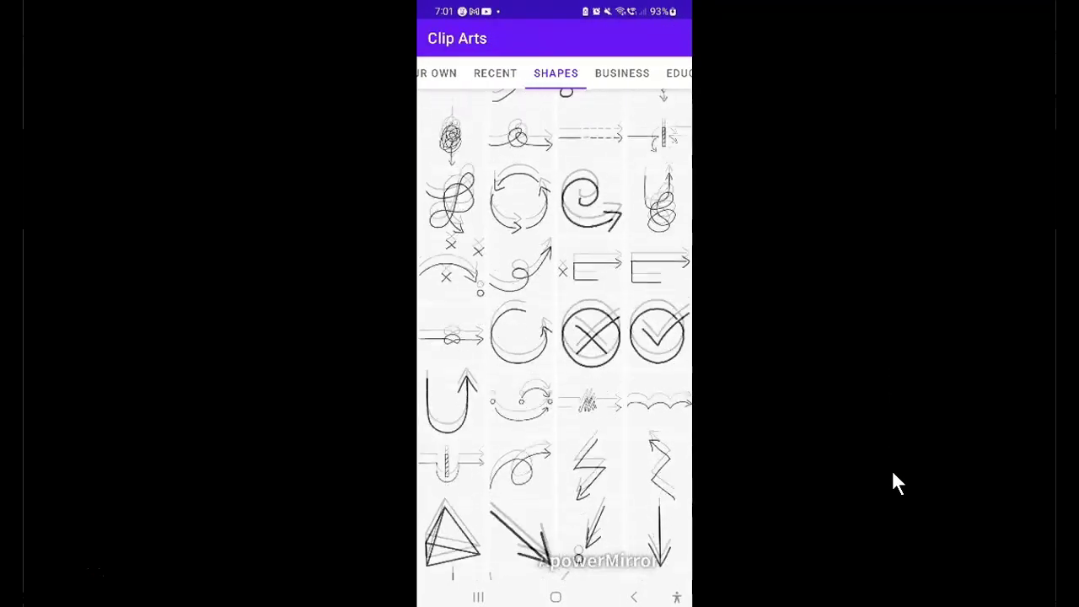
scroll(555, 338, "down", 15)
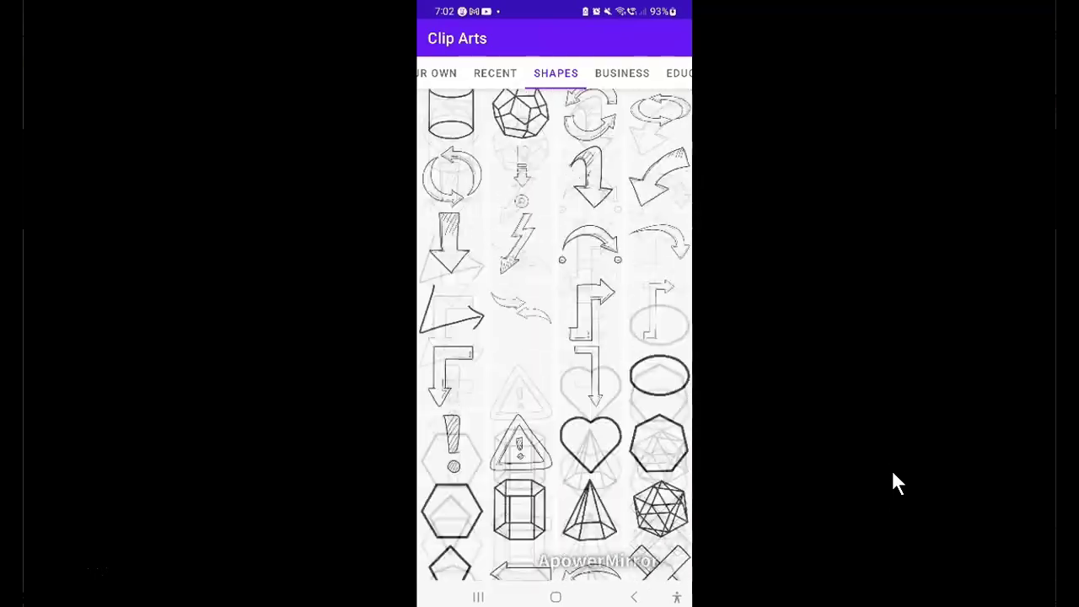
scroll(555, 337, "right", 3)
scroll(555, 337, "right", 5)
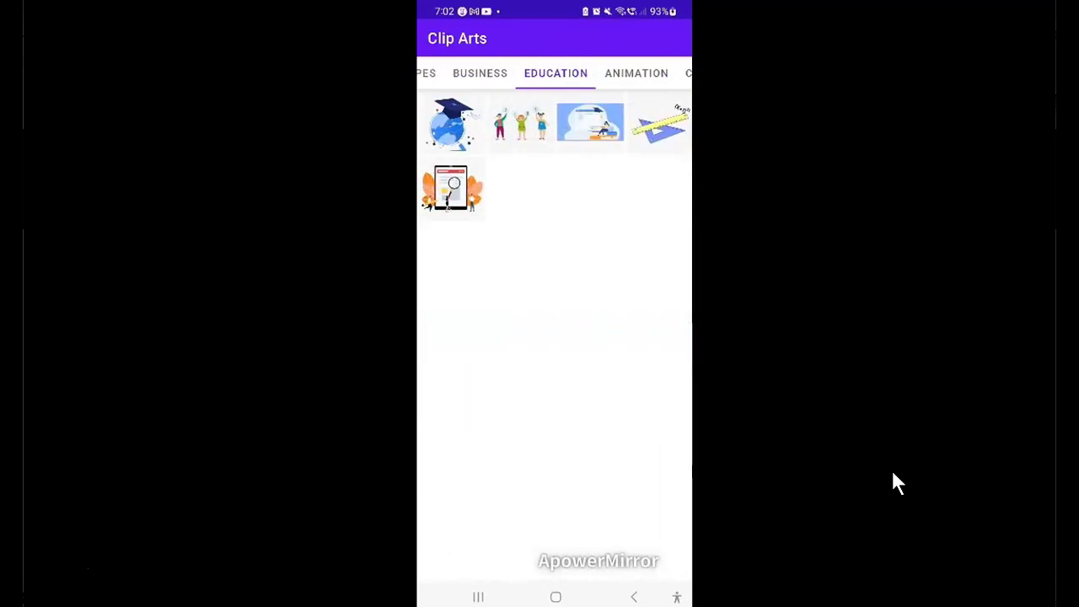
scroll(555, 337, "down", 3)
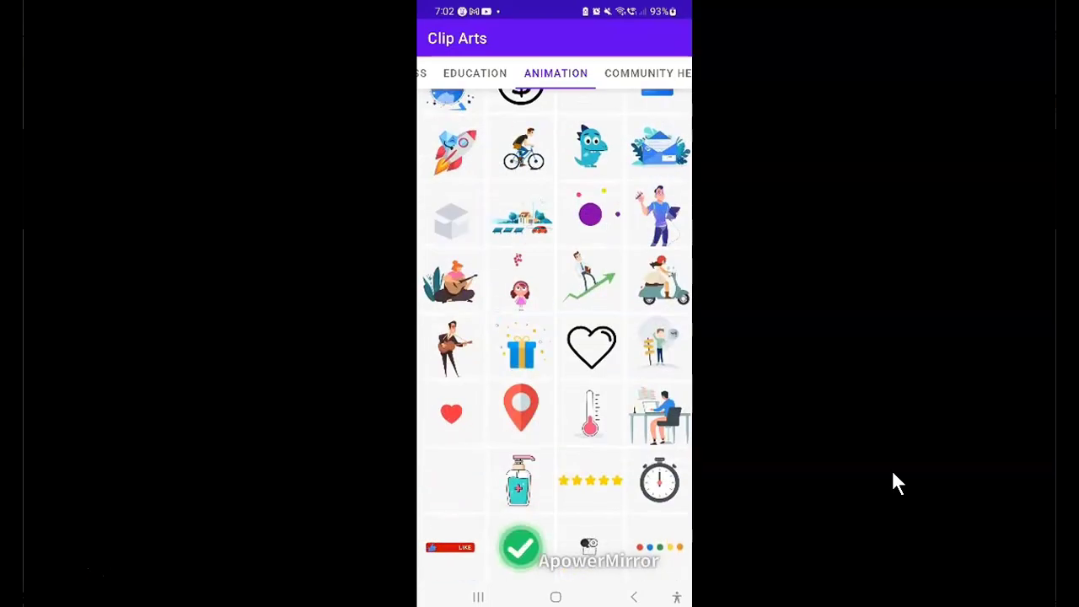
scroll(555, 337, "right", 2)
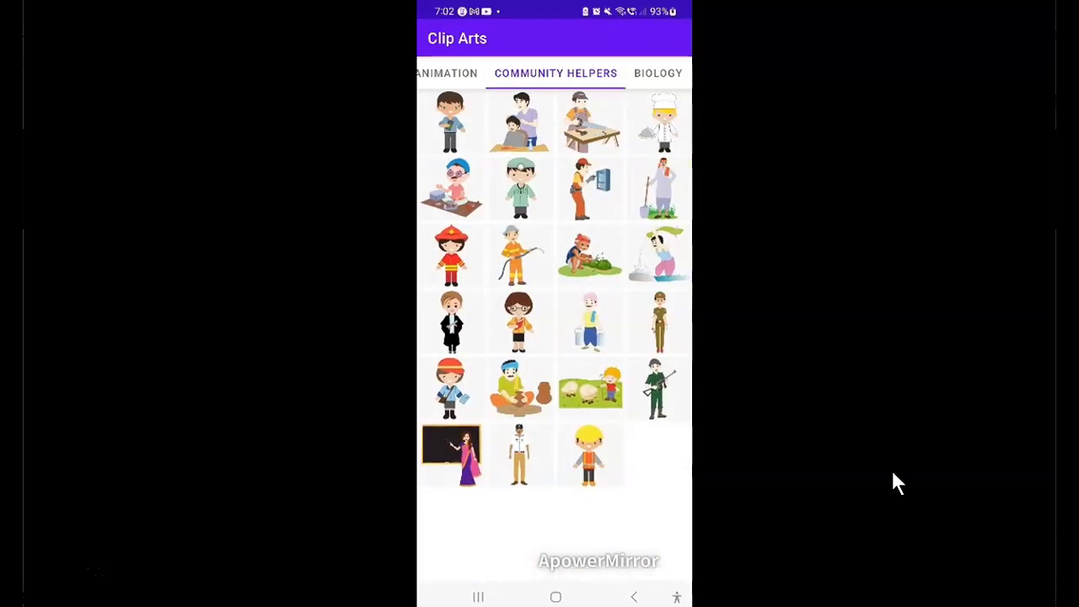
scroll(554, 338, "right", 2)
scroll(554, 338, "down", 10)
scroll(555, 337, "down", 15)
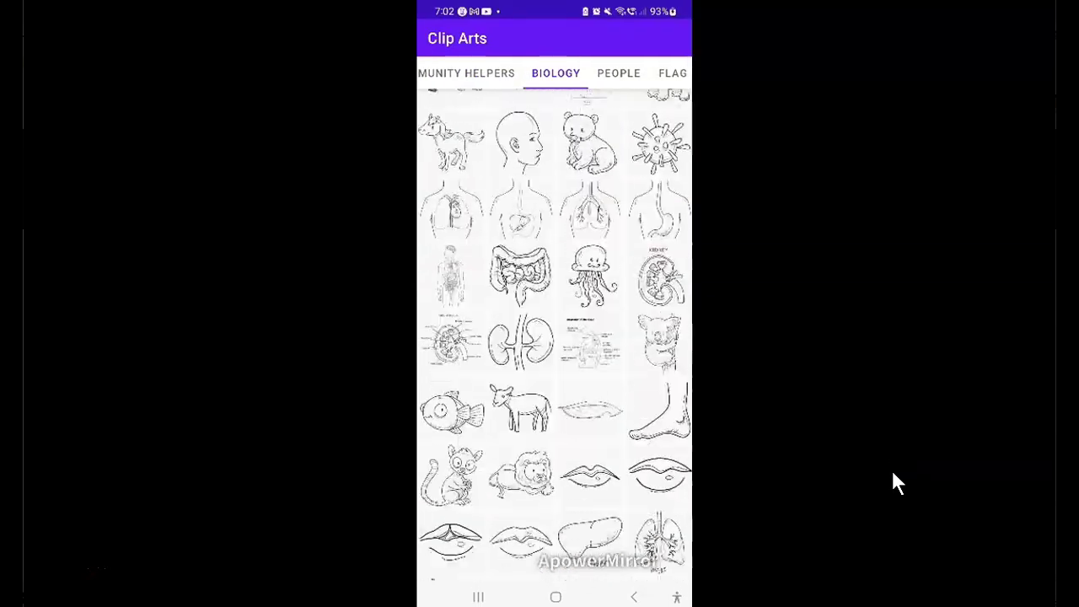
scroll(555, 338, "right", 1)
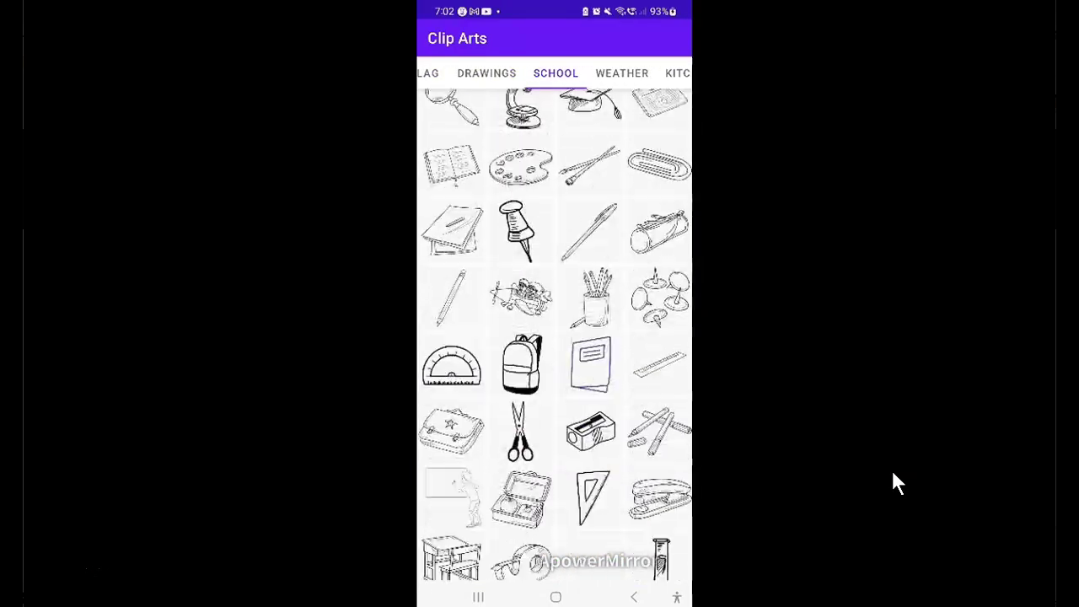
scroll(554, 337, "right", 1)
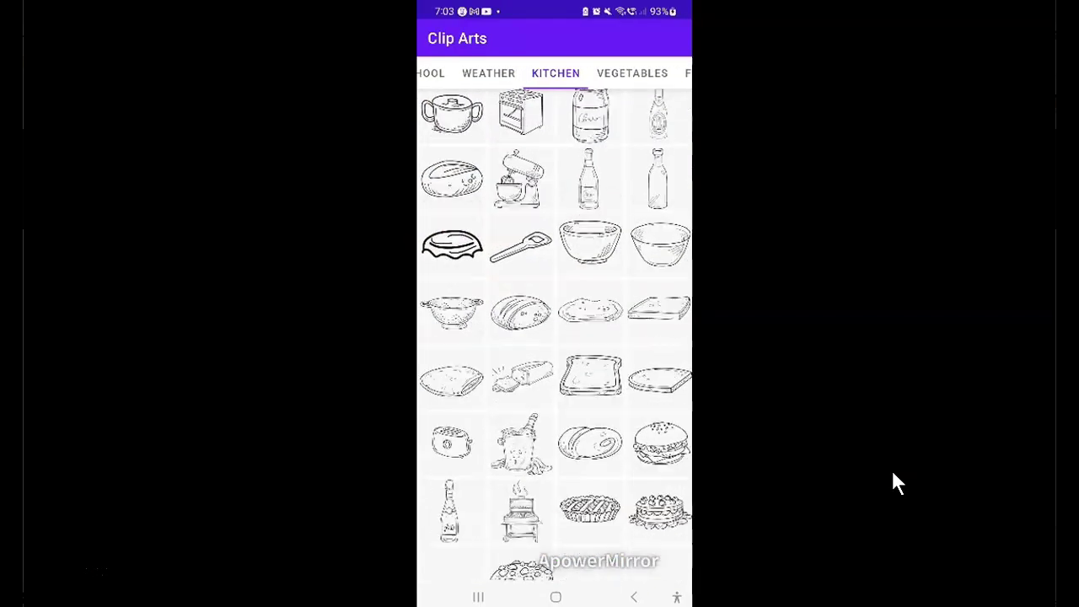
scroll(555, 337, "down", 8)
scroll(555, 337, "right", 1)
scroll(555, 338, "down", 4)
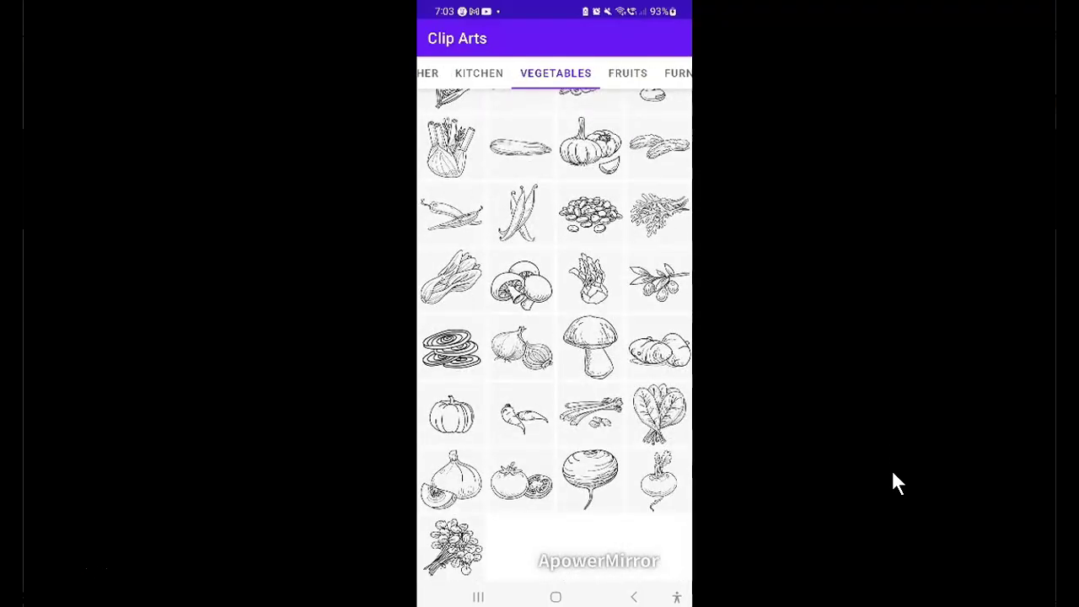
scroll(555, 337, "right", 1)
scroll(554, 338, "down", 1)
scroll(555, 337, "right", 1)
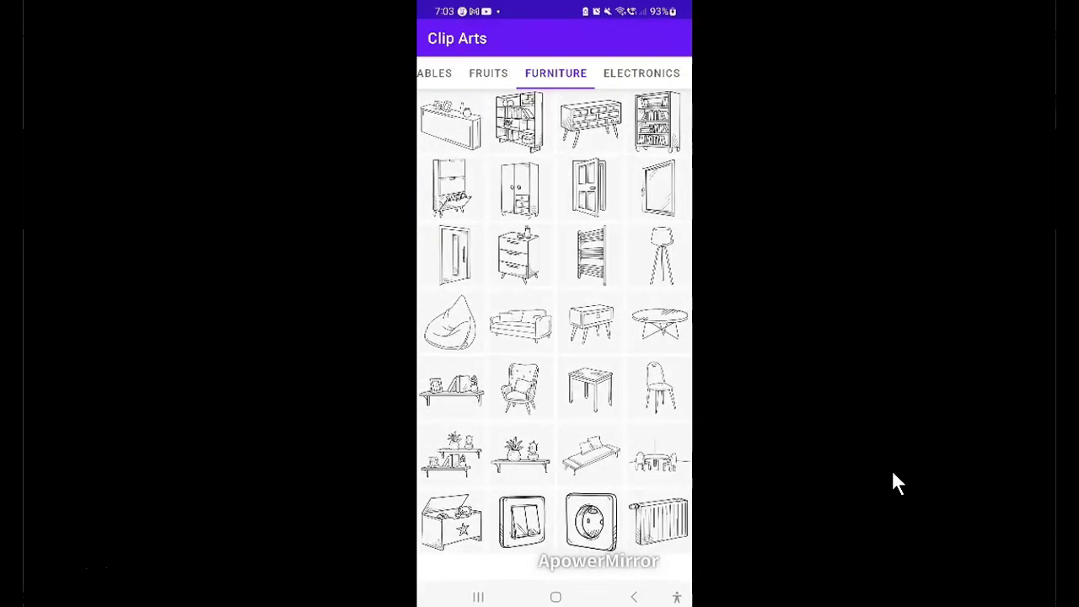
scroll(555, 337, "right", 1)
scroll(555, 337, "right", 1)
scroll(555, 337, "down", 1)
scroll(555, 337, "right", 1)
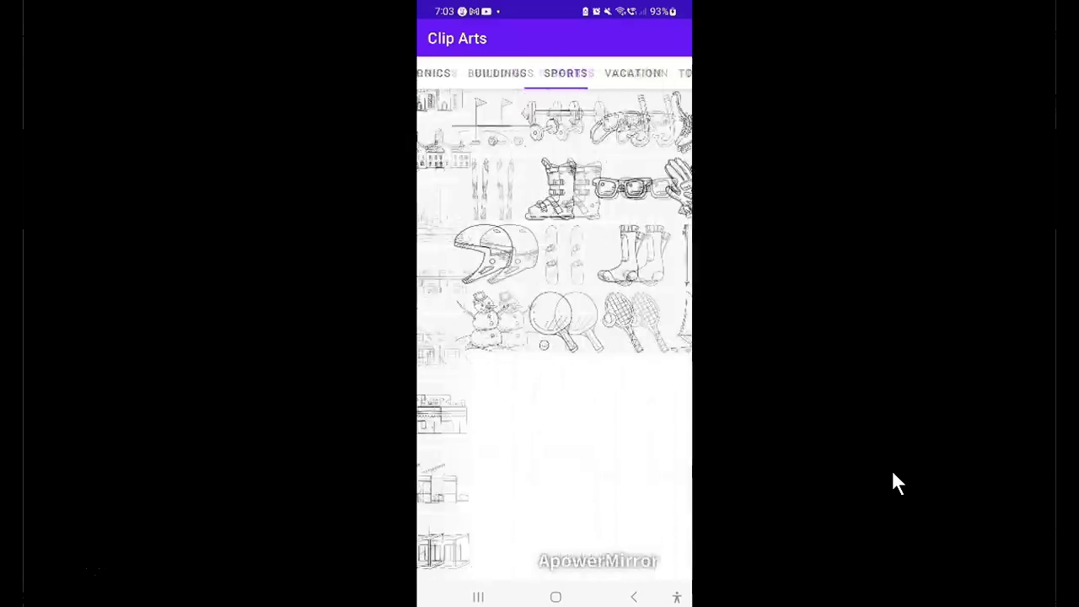
scroll(555, 337, "right", 1)
scroll(555, 337, "down", 1)
scroll(555, 337, "down", 3)
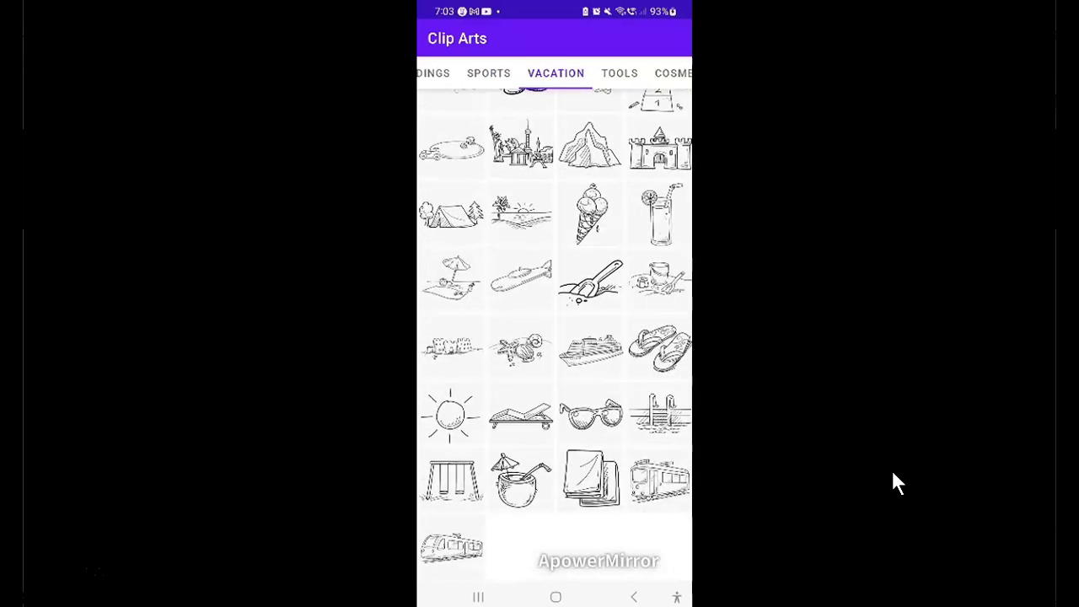
scroll(554, 337, "right", 1)
scroll(555, 337, "down", 1)
scroll(555, 337, "right", 1)
scroll(555, 337, "right", 1)
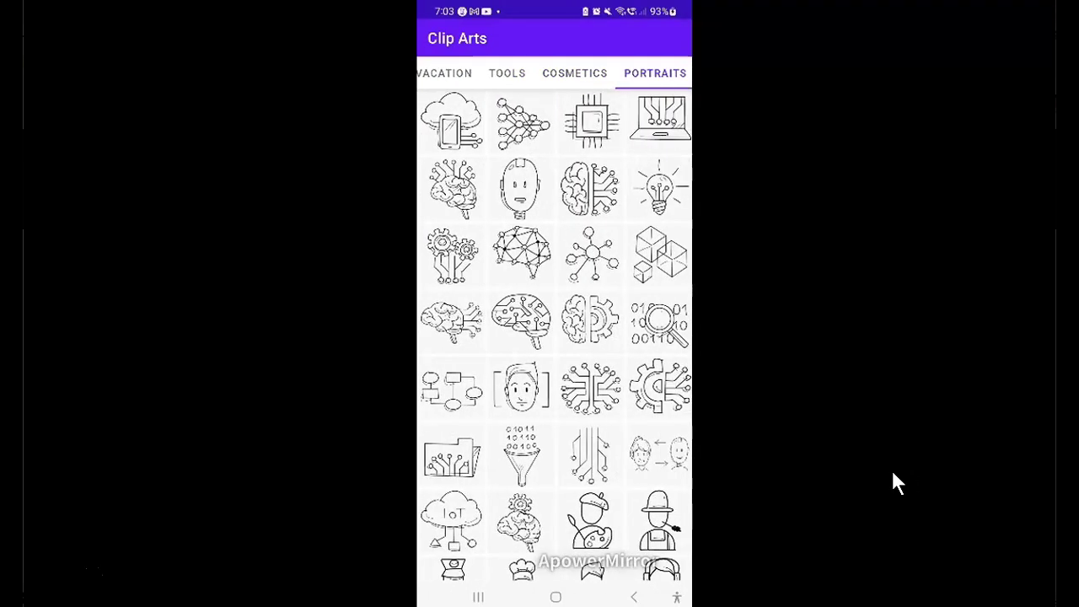
scroll(555, 337, "down", 5)
scroll(555, 337, "up", 5)
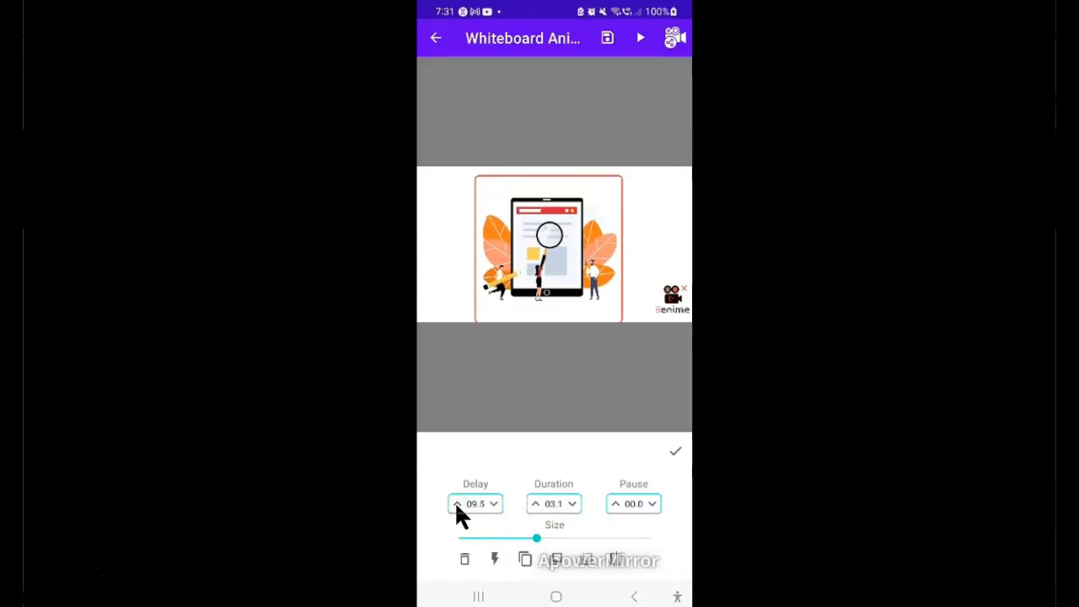
Step: Set the tablet clip-art's delay to 08.3 and its duration to 03.5
left_click(493, 503)
left_click(493, 503)
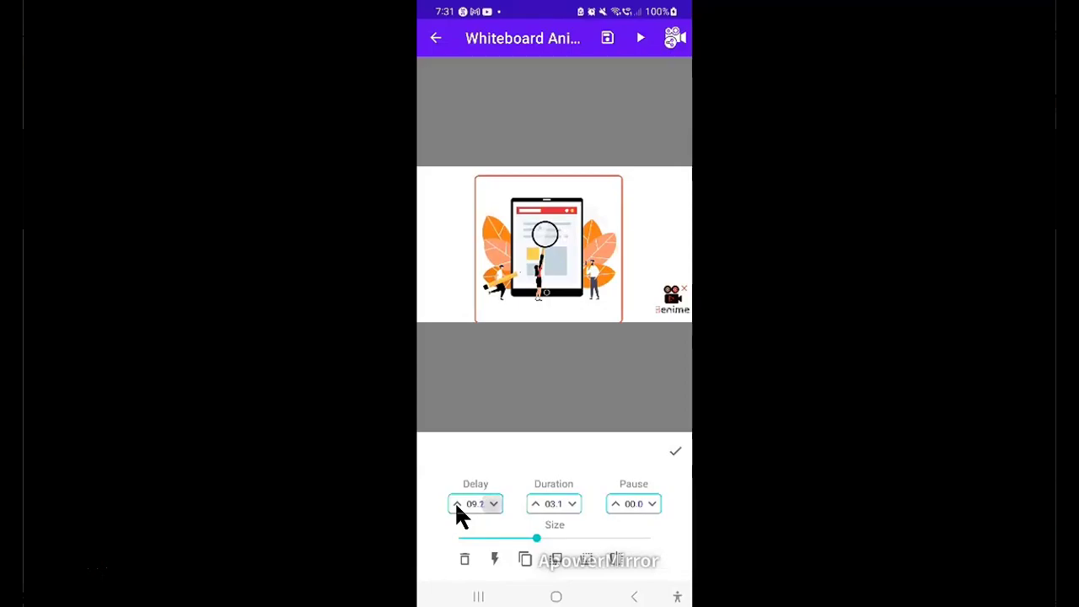
left_click(494, 503)
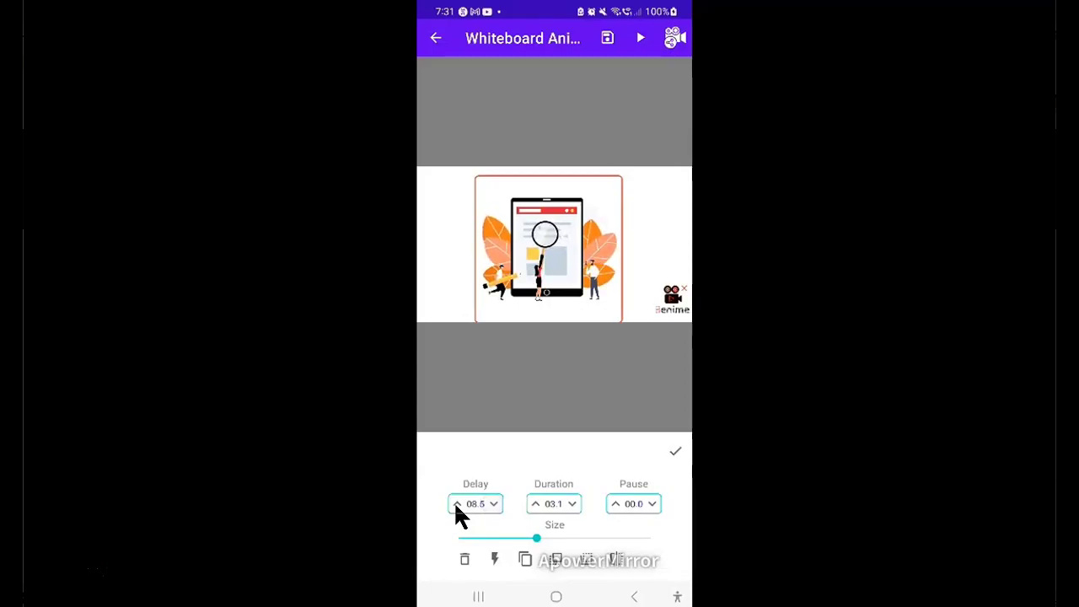
left_click(493, 503)
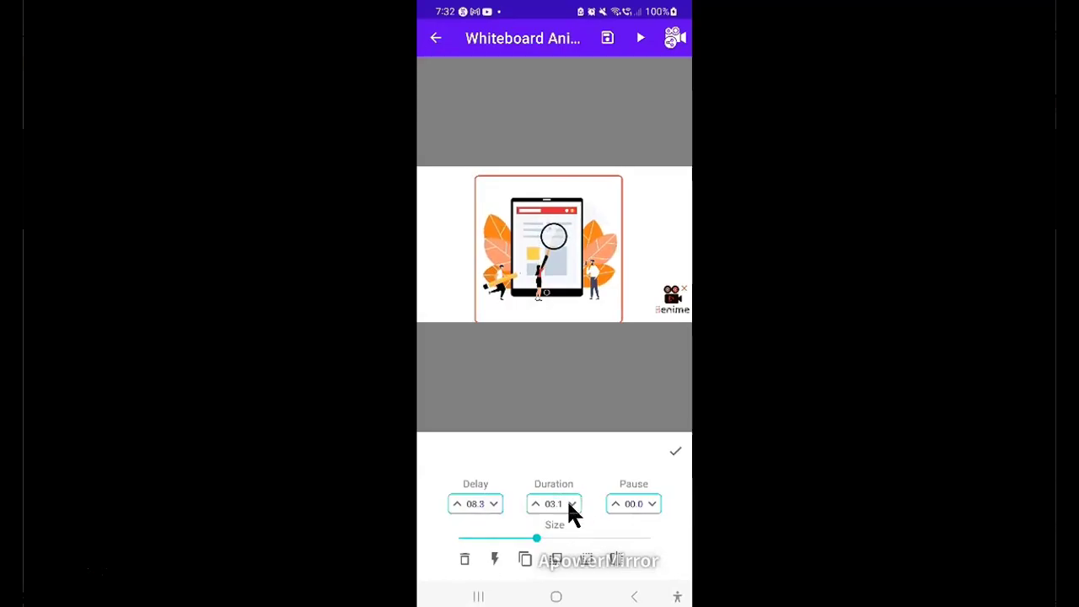
left_click(535, 504)
left_click(535, 504)
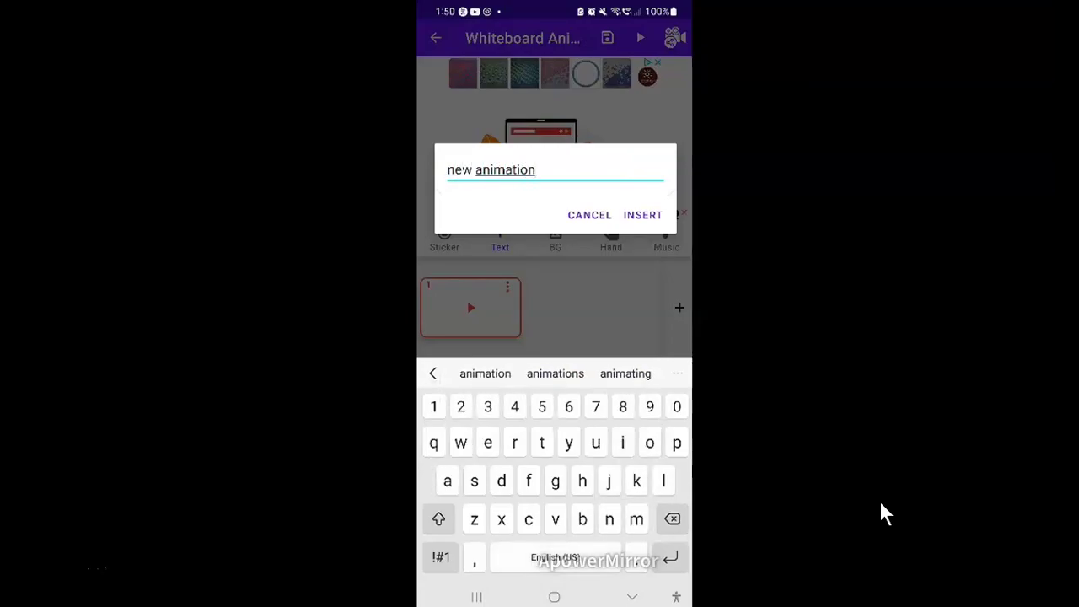
Step: Insert the 'new animation' text, enlarge it to size 208, and show its colour choices
left_click(643, 215)
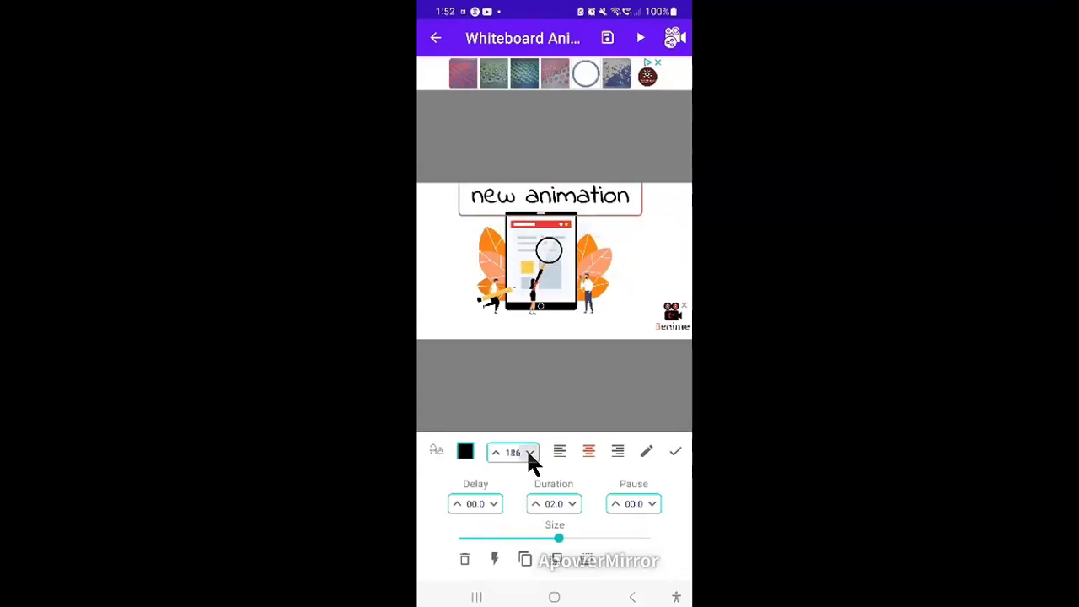
left_click(497, 460)
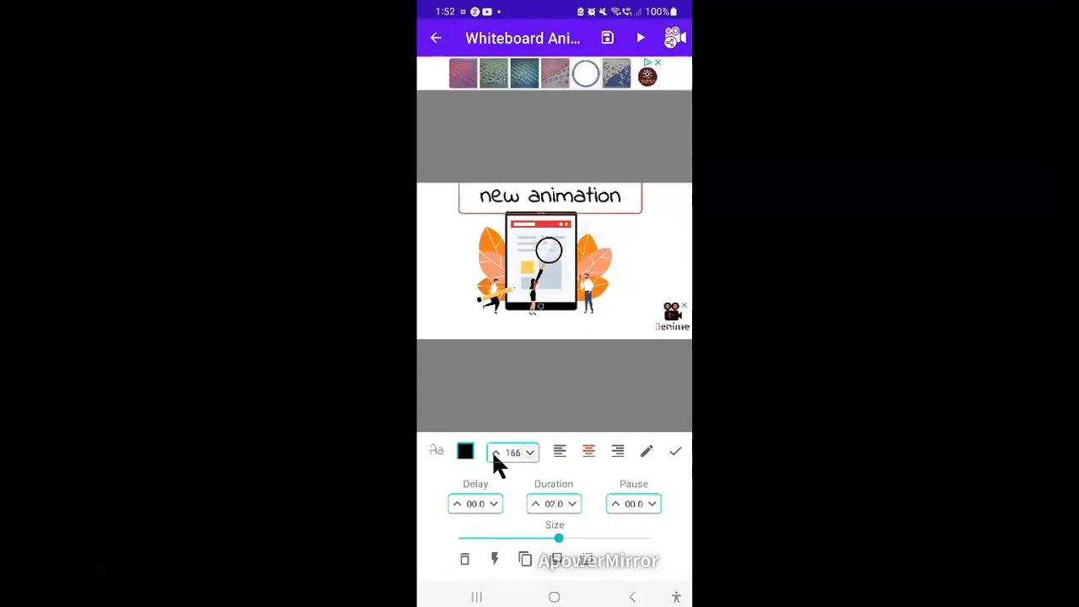
left_click(497, 462)
left_click(496, 454)
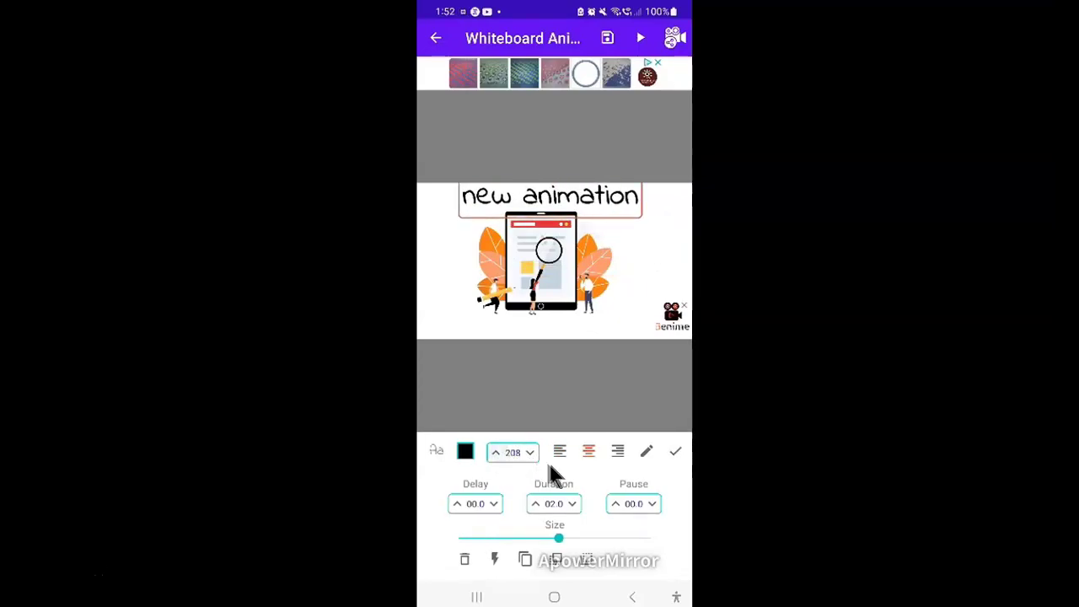
left_click(466, 453)
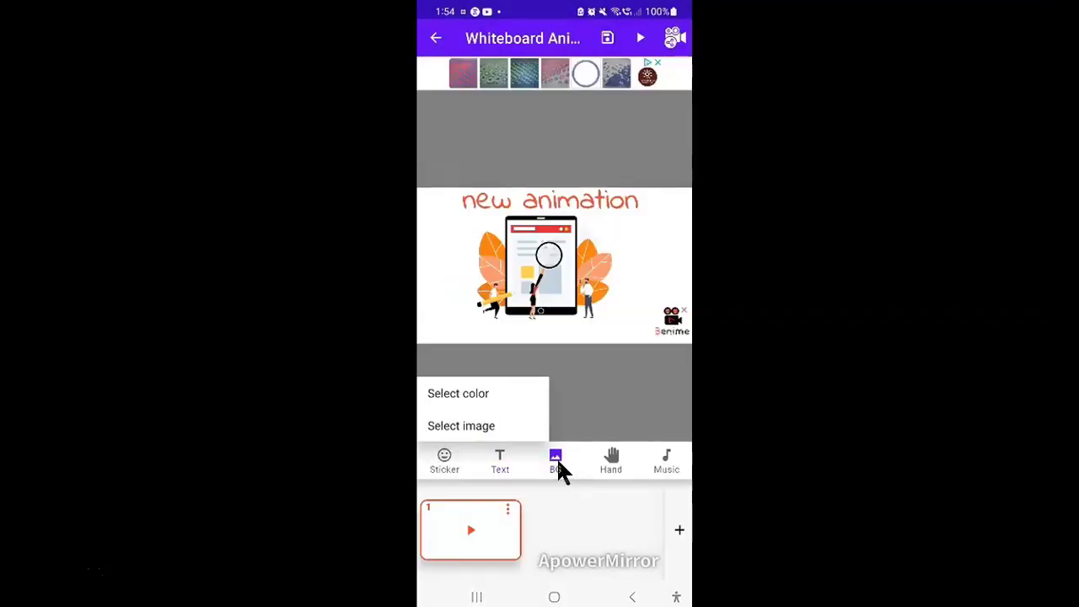
Step: Give the scene a solid pink background and bring up the drawing-hand choices
left_click(485, 398)
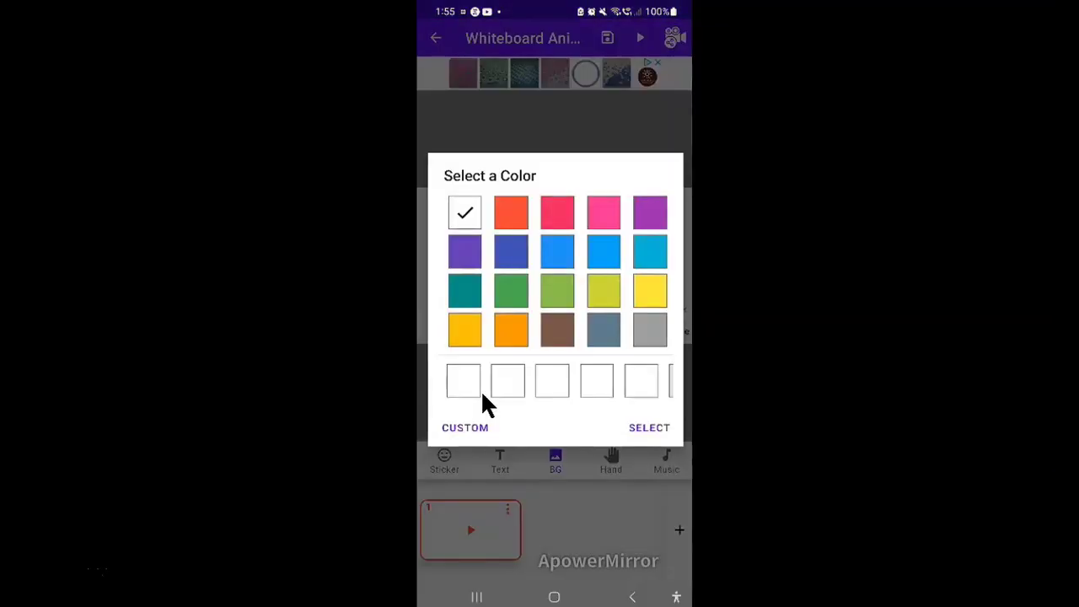
left_click(657, 432)
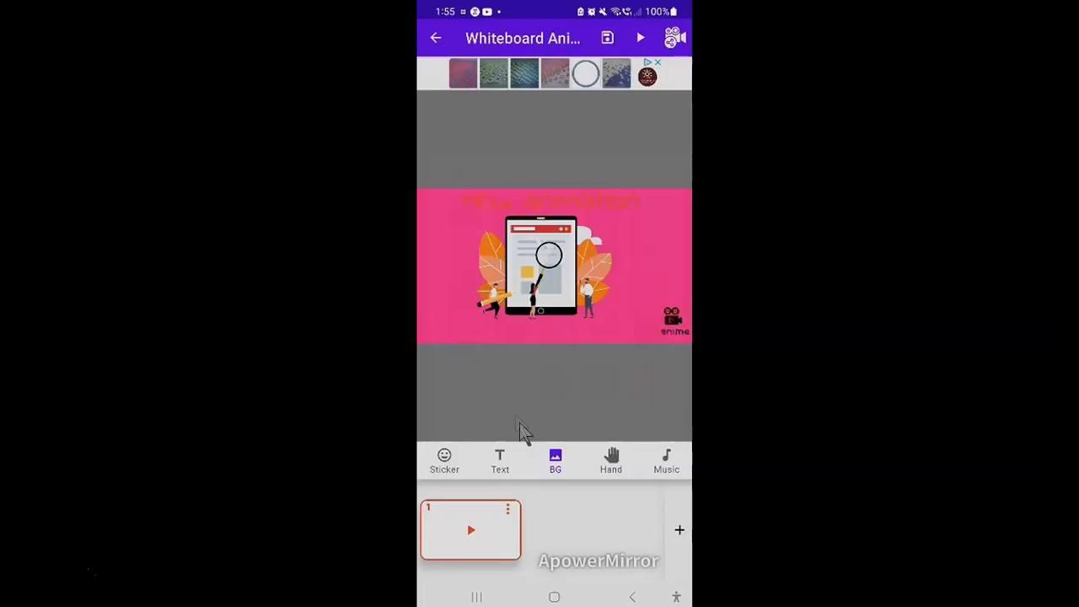
left_click(578, 463)
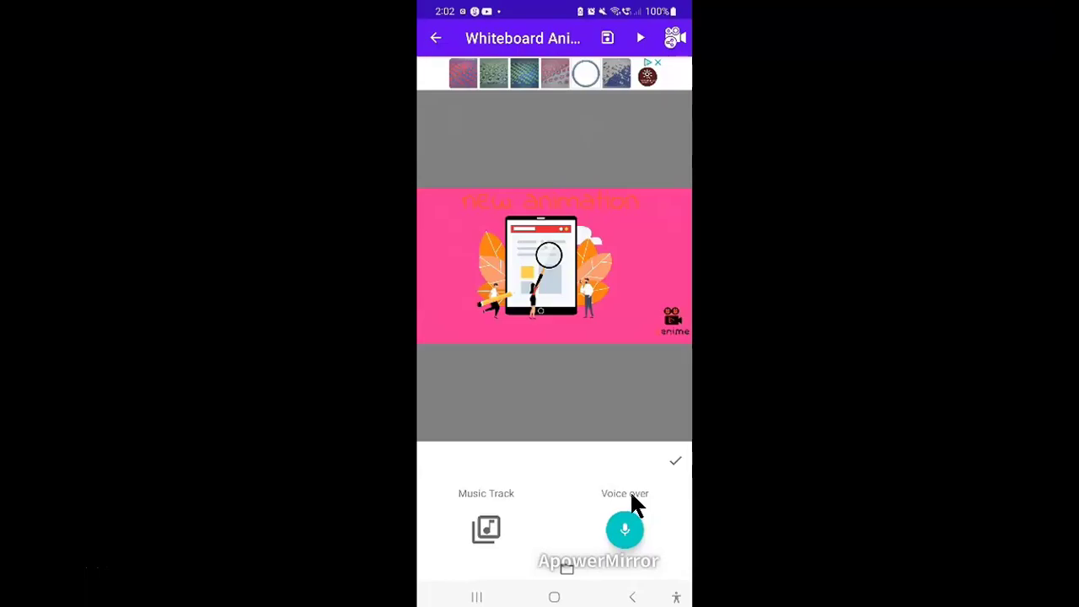
Step: Add a second, third and fourth scene to the scene strip
left_click(675, 461)
left_click(680, 531)
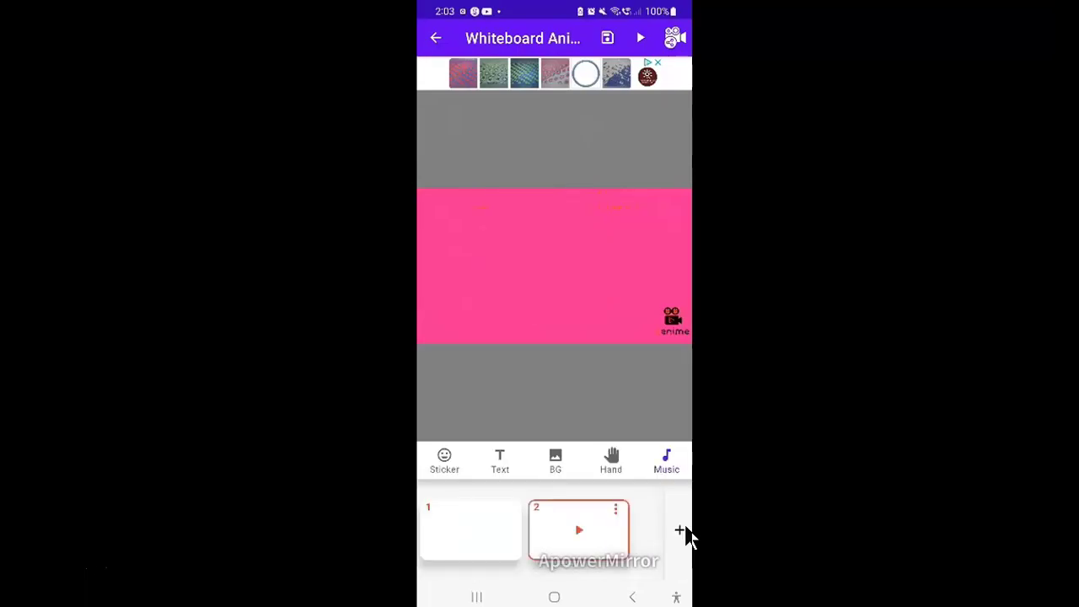
left_click(679, 533)
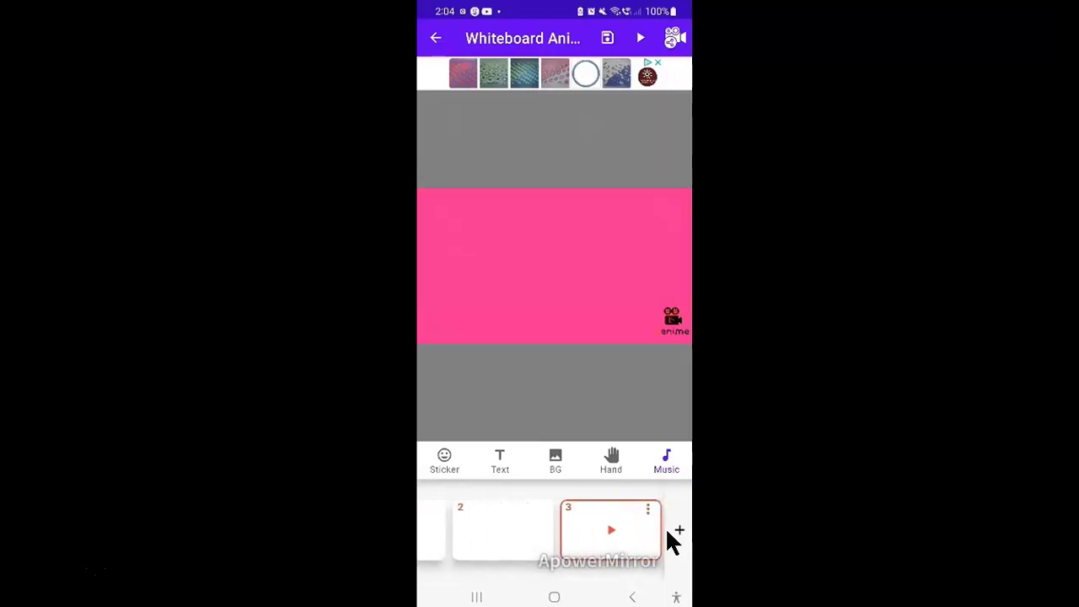
left_click(673, 535)
scroll(673, 540, "up", 2)
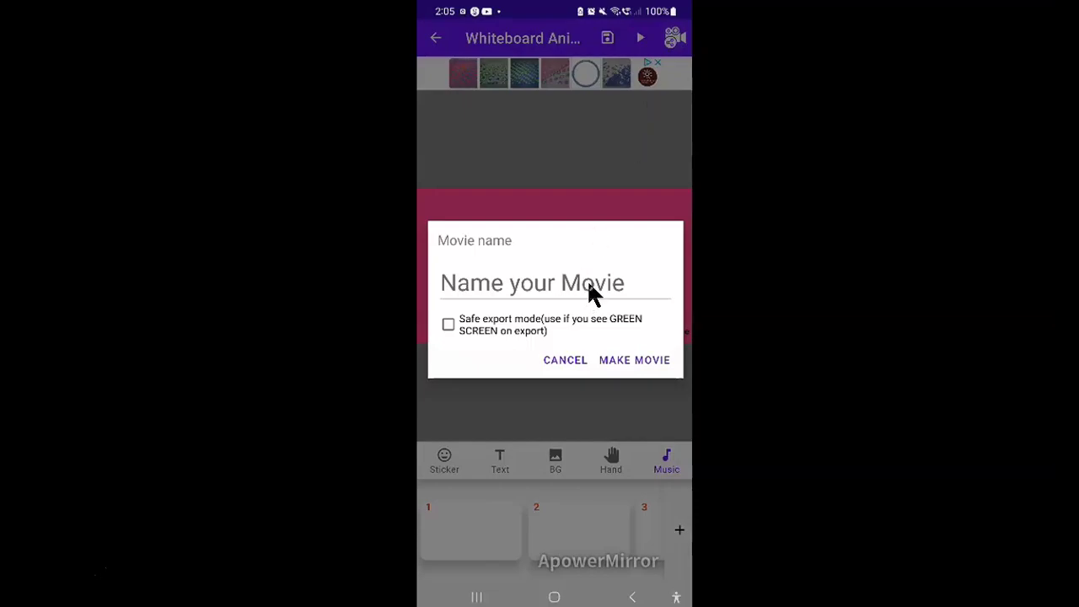
Step: Start rendering the Whiteboard Animation project into a movie
left_click(634, 360)
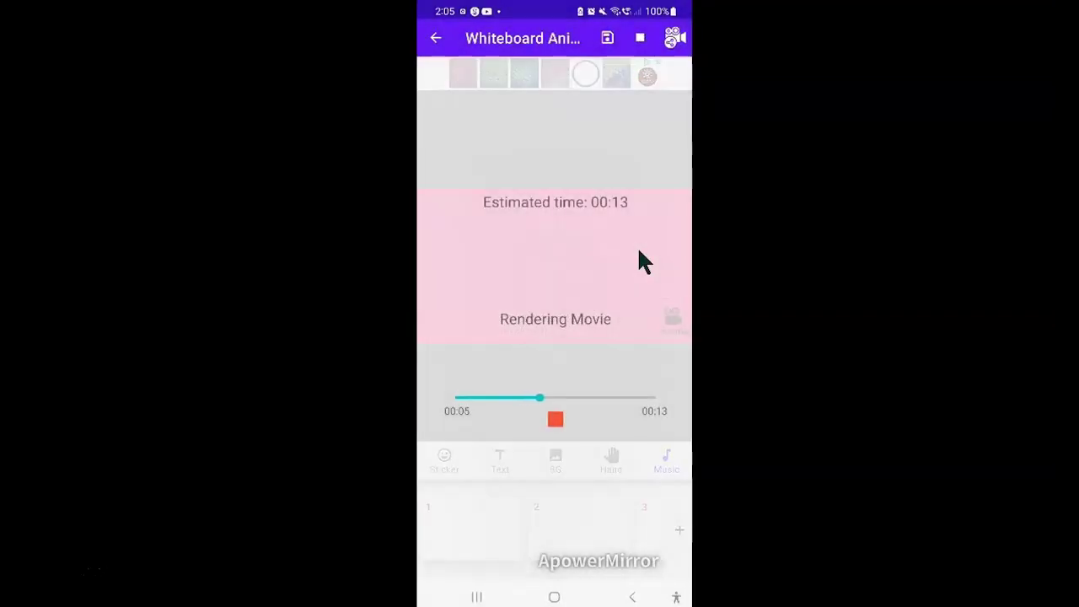